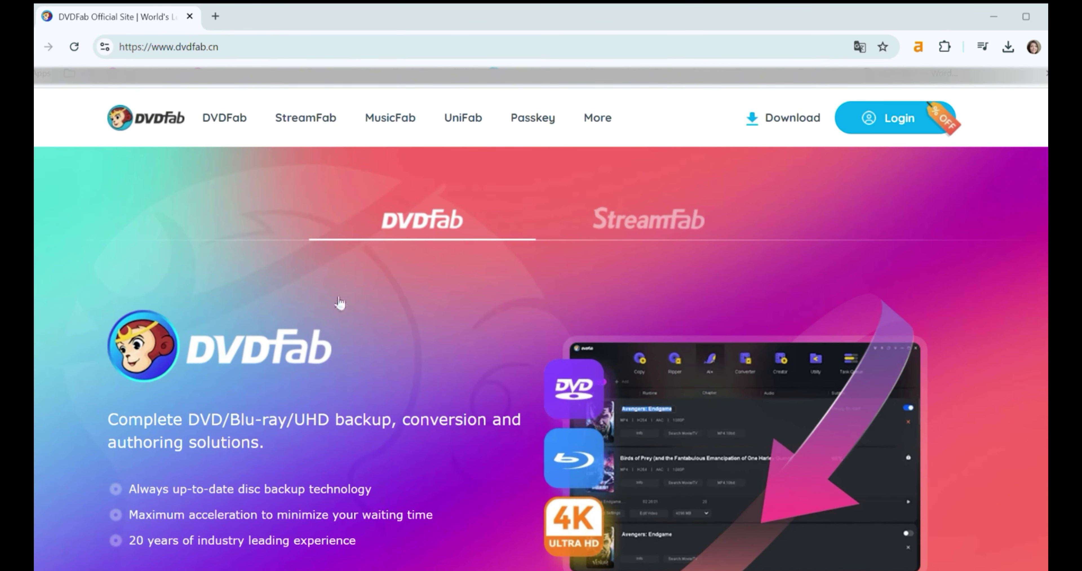
Step: Go to the DVD Ripper product page from the DVDFab menu and start its free download
{"action": "mouse_move", "coordinate": [221, 140]}
{"action": "left_click", "coordinate": [577, 202]}
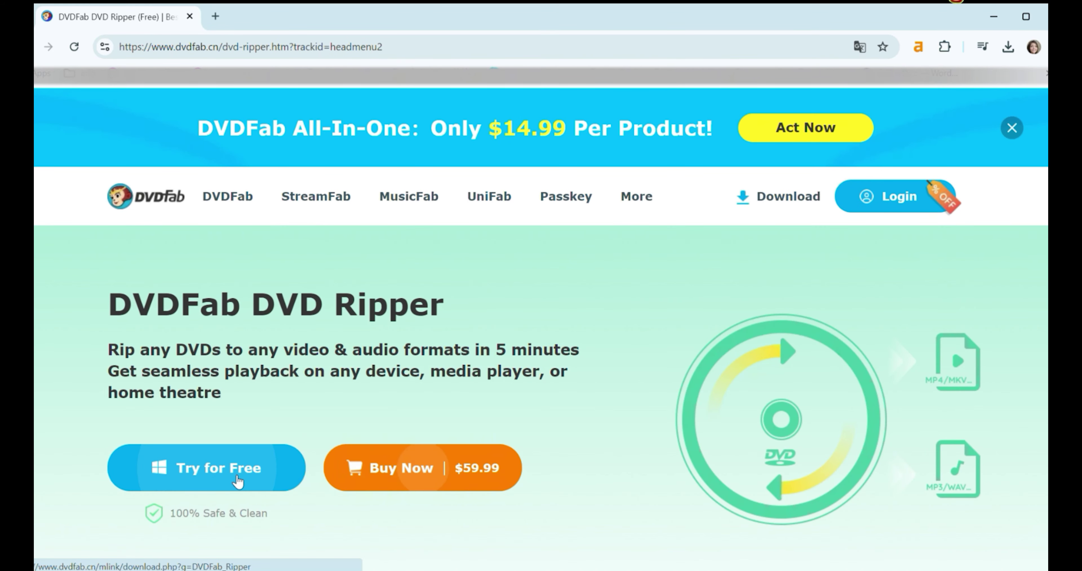
{"action": "left_click", "coordinate": [237, 474]}
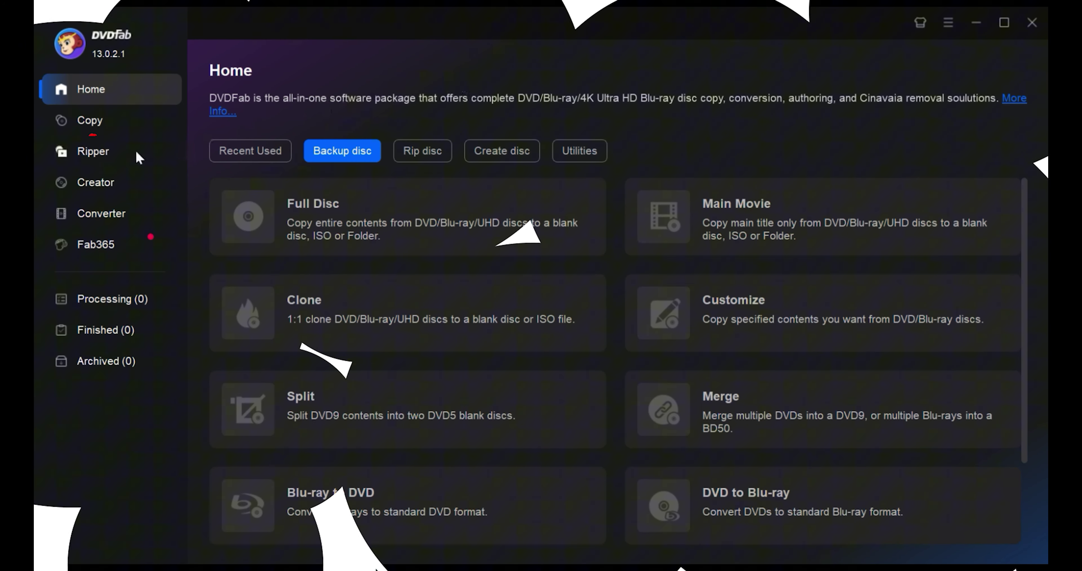
Step: Load the AIW0NNW1 Alice In Wonderland ISO file into the Ripper module
{"action": "left_click", "coordinate": [105, 151]}
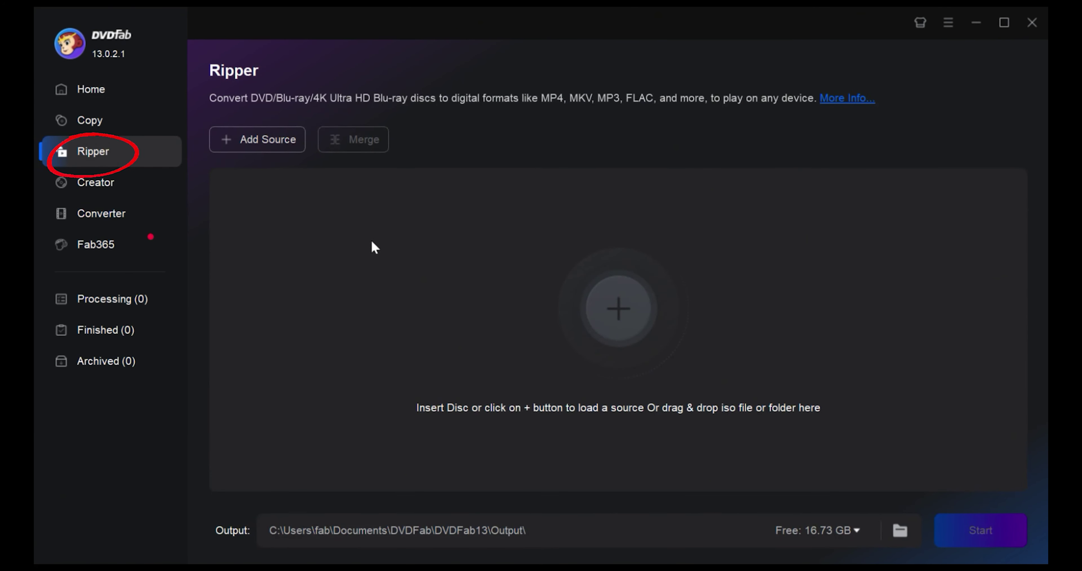
{"action": "left_click_drag", "start_coordinate": [35, 412], "coordinate": [529, 373]}
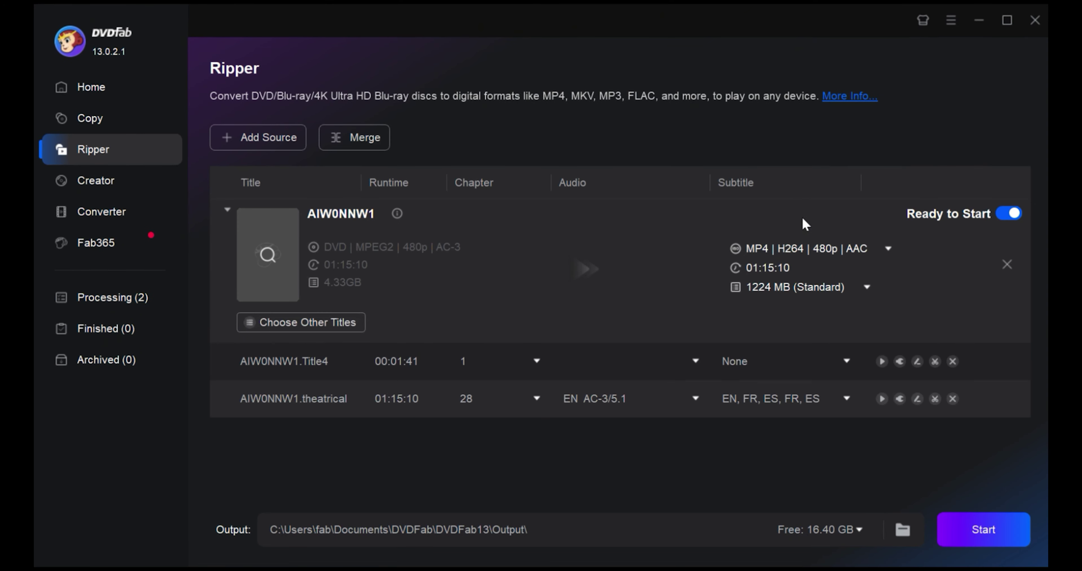
Step: Bring up the full output profile list and show its feature filters
{"action": "left_click", "coordinate": [887, 251]}
{"action": "left_click", "coordinate": [853, 322]}
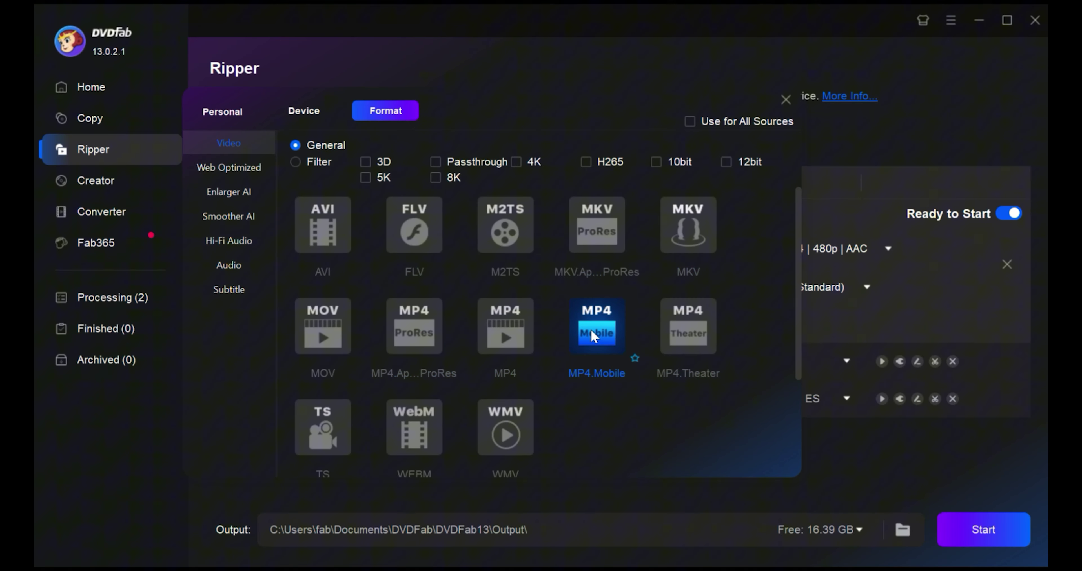
{"action": "left_click", "coordinate": [316, 163]}
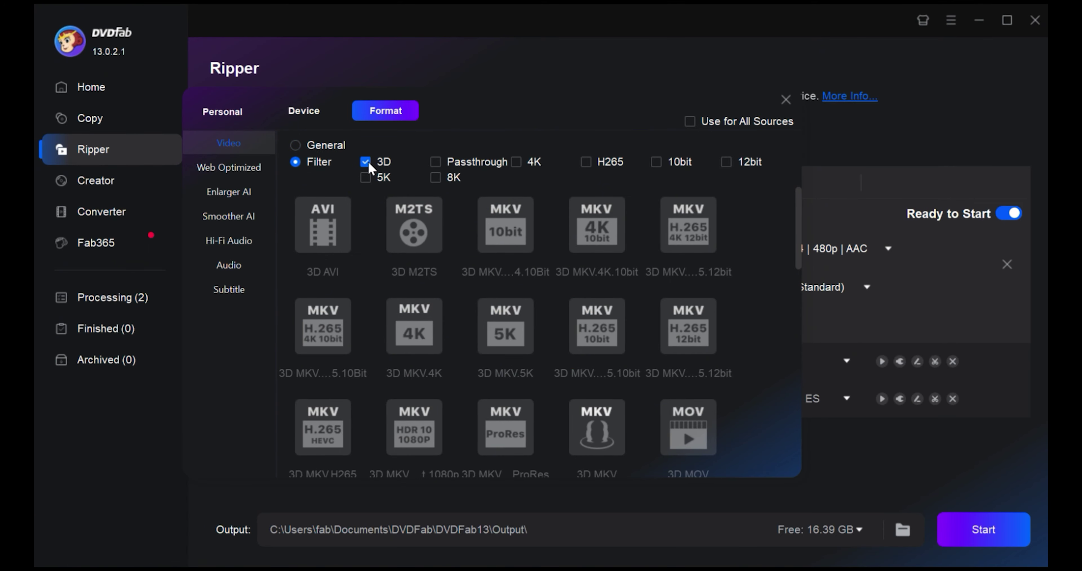
Step: Try the 4K, H265 and 10bit filters, clear each, and return to General formats
{"action": "left_click", "coordinate": [517, 162]}
{"action": "left_click", "coordinate": [517, 162]}
{"action": "left_click", "coordinate": [588, 163]}
{"action": "left_click", "coordinate": [589, 164]}
{"action": "left_click", "coordinate": [656, 164]}
{"action": "left_click", "coordinate": [655, 164]}
{"action": "left_click", "coordinate": [295, 146]}
Step: Browse device profiles for Apple, Barnes&Noble, BlackBerry, Google, HTC, LG, Microsoft and Motorola
{"action": "left_click", "coordinate": [303, 112]}
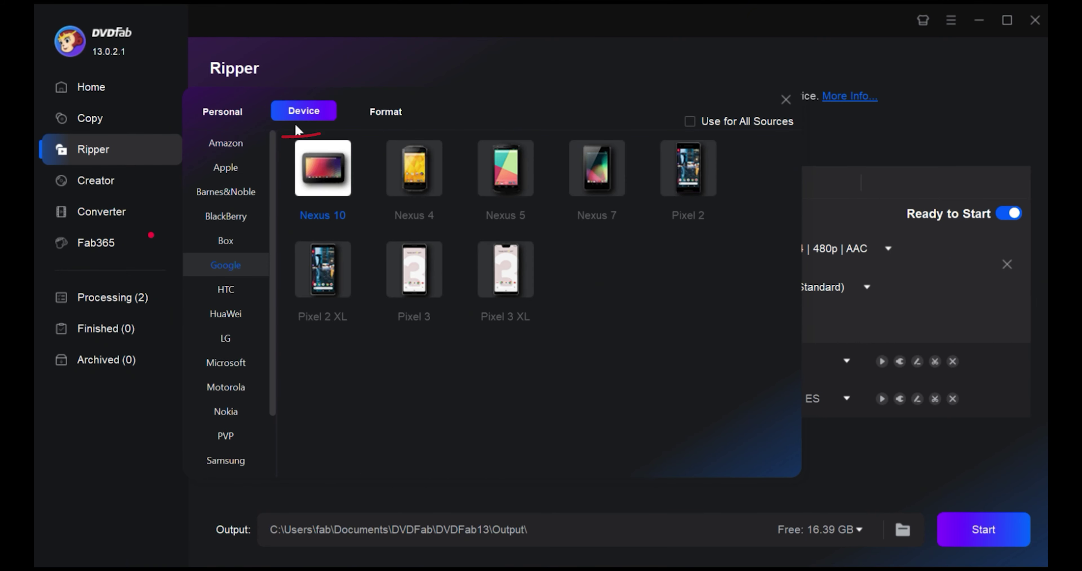
{"action": "left_click", "coordinate": [236, 169]}
{"action": "left_click", "coordinate": [228, 193]}
{"action": "left_click", "coordinate": [229, 218]}
{"action": "left_click", "coordinate": [232, 265]}
{"action": "left_click", "coordinate": [235, 294]}
{"action": "left_click", "coordinate": [229, 342]}
{"action": "left_click", "coordinate": [227, 365]}
{"action": "left_click", "coordinate": [240, 394]}
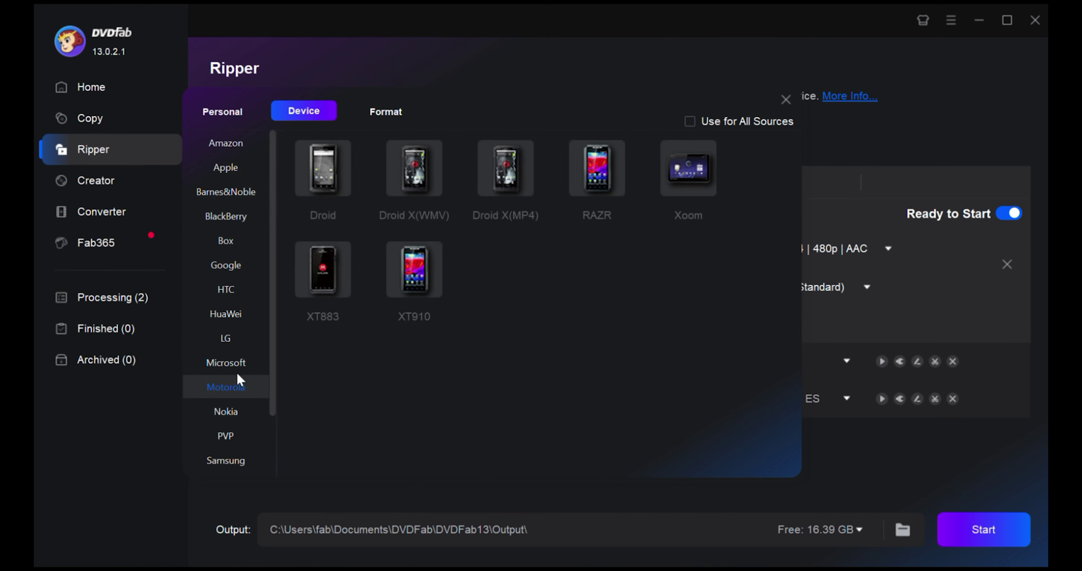
Step: Check the Amazon, Apple, BlackBerry, Box, Google and HTC profiles, then choose the MP4.Mobile format
{"action": "left_click", "coordinate": [232, 144]}
{"action": "left_click", "coordinate": [226, 168]}
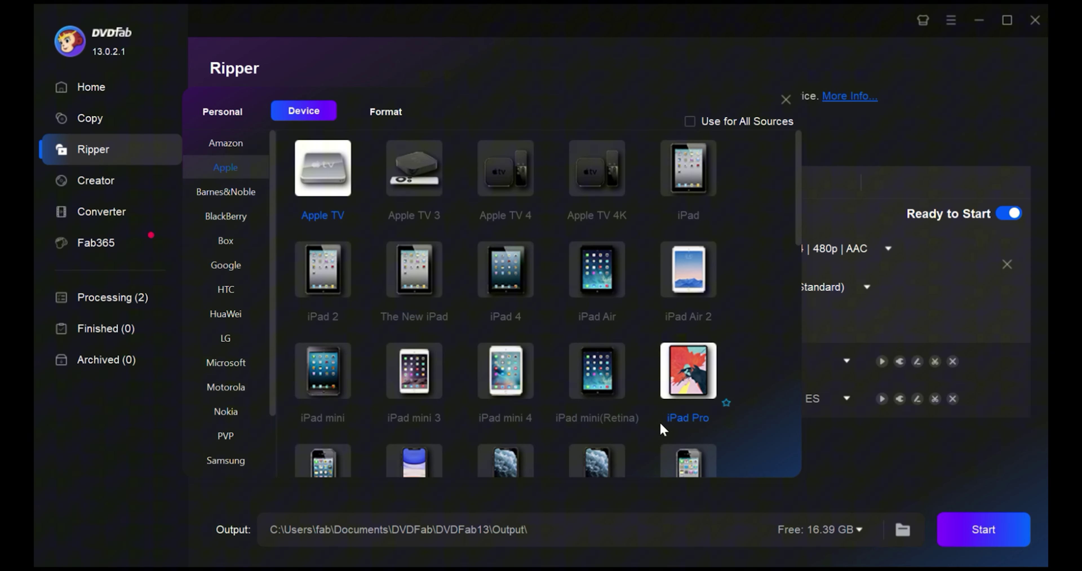
{"action": "left_click", "coordinate": [230, 214]}
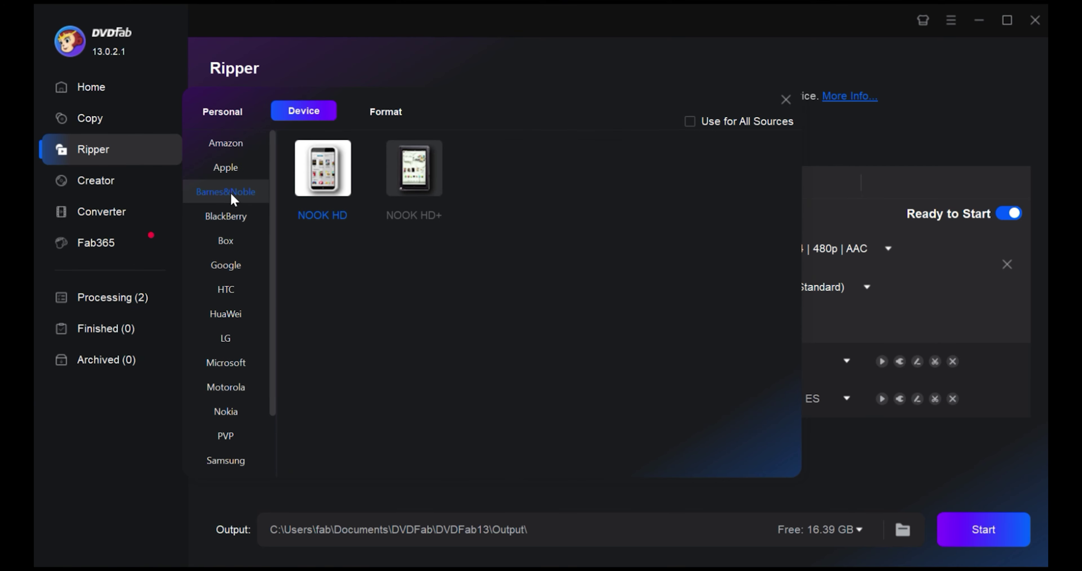
{"action": "left_click", "coordinate": [227, 250]}
{"action": "left_click", "coordinate": [230, 273]}
{"action": "left_click", "coordinate": [234, 299]}
{"action": "left_click", "coordinate": [386, 111]}
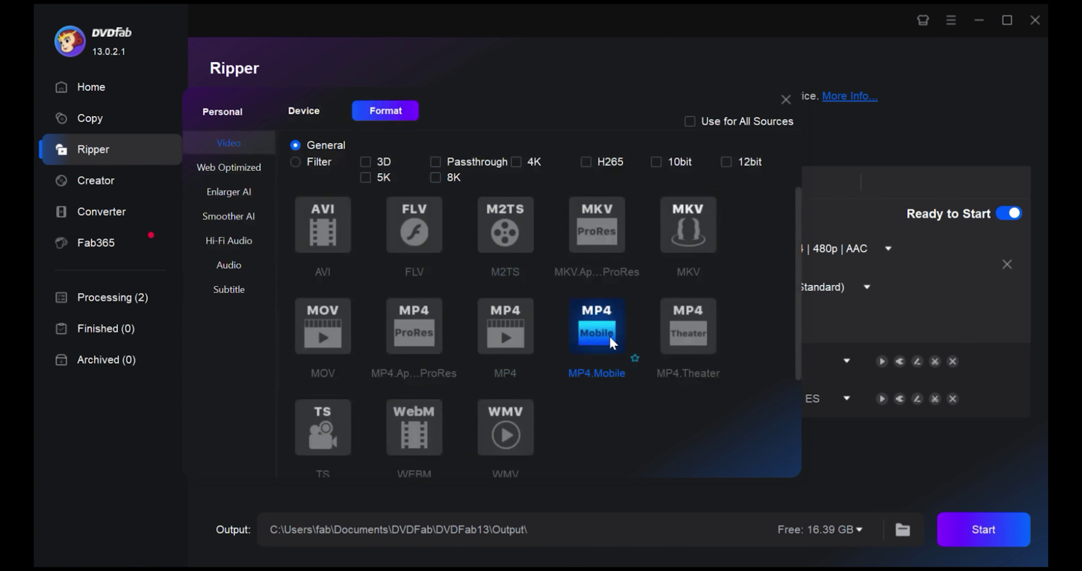
{"action": "left_click", "coordinate": [598, 334]}
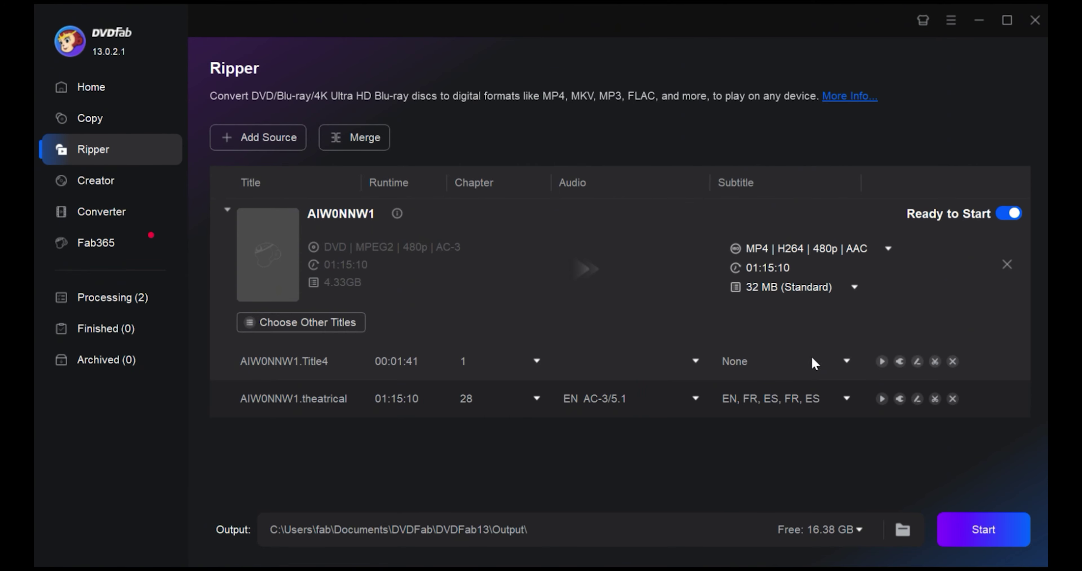
Step: Check the theatrical title's subtitle tracks, then bring up its MP4.Mobile Advanced Settings
{"action": "left_click", "coordinate": [847, 393]}
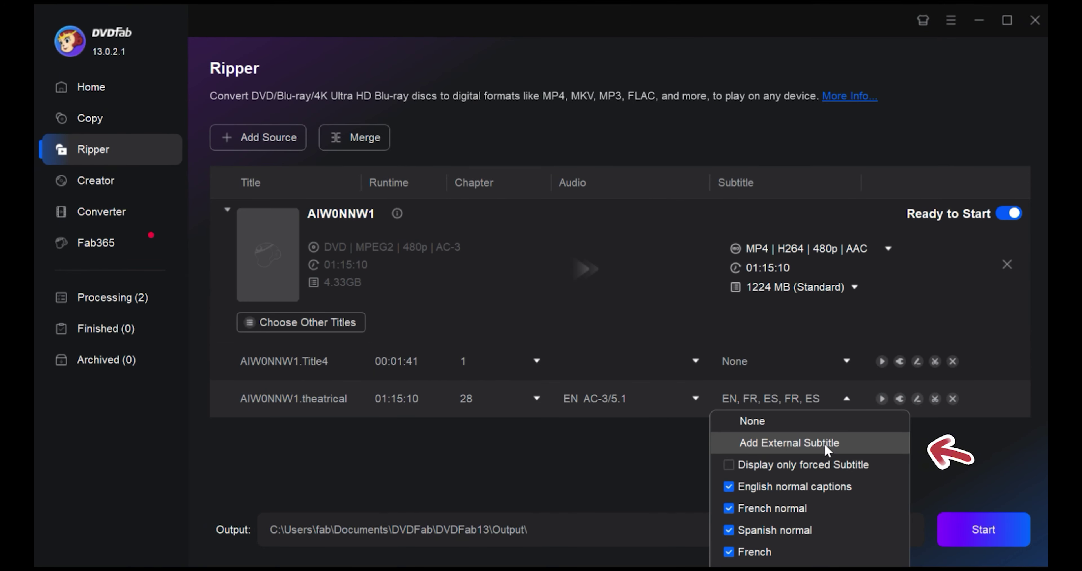
{"action": "left_click", "coordinate": [843, 398]}
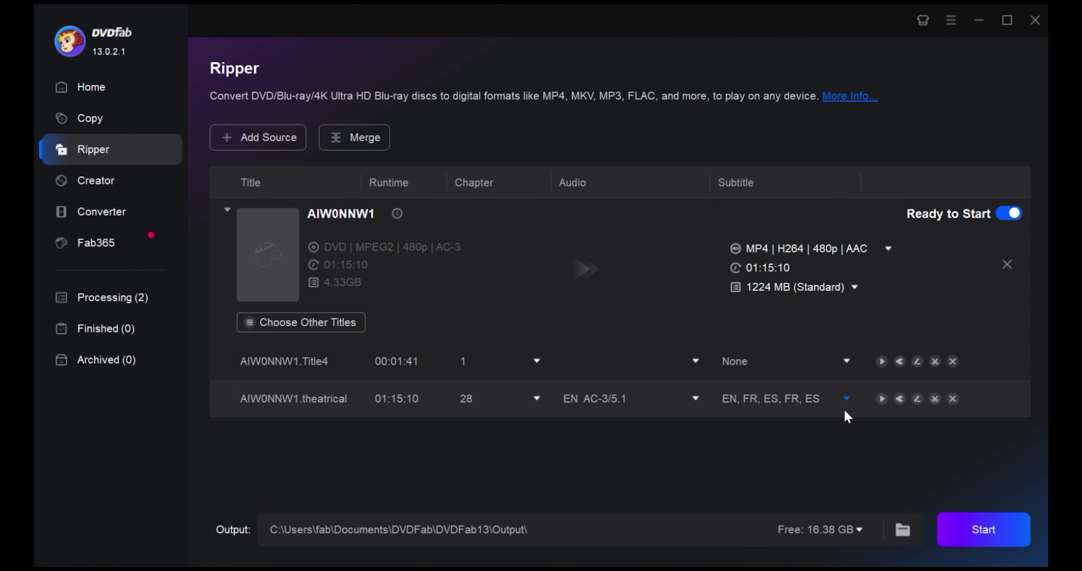
{"action": "left_click", "coordinate": [900, 399]}
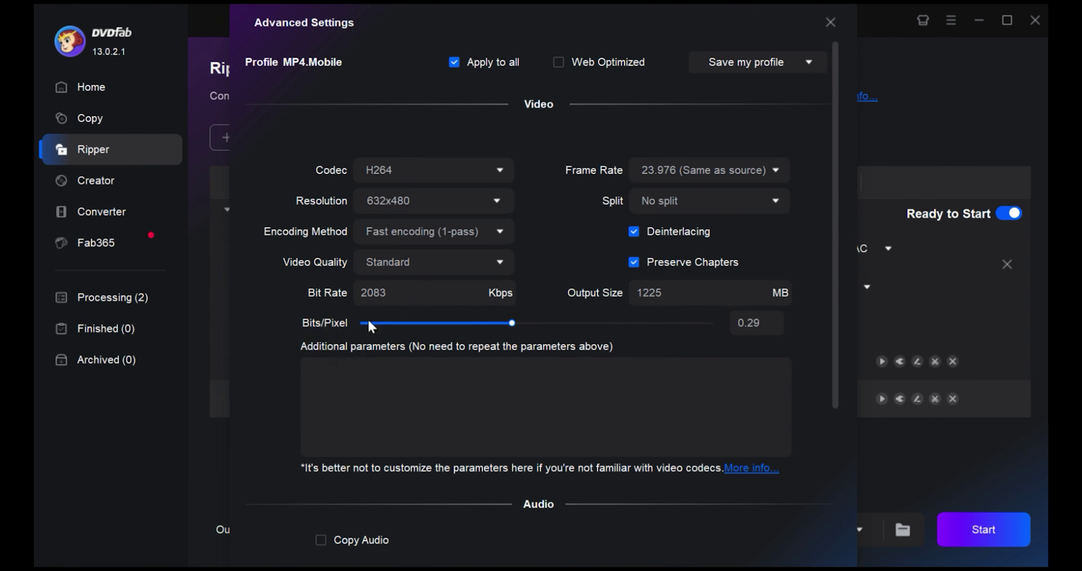
Step: Review the Audio and Subtitle settings, then close Advanced Settings without changes
{"action": "scroll", "coordinate": [650, 404], "scroll_direction": "down", "scroll_amount": 4}
{"action": "scroll", "coordinate": [605, 342], "scroll_direction": "down", "scroll_amount": 1}
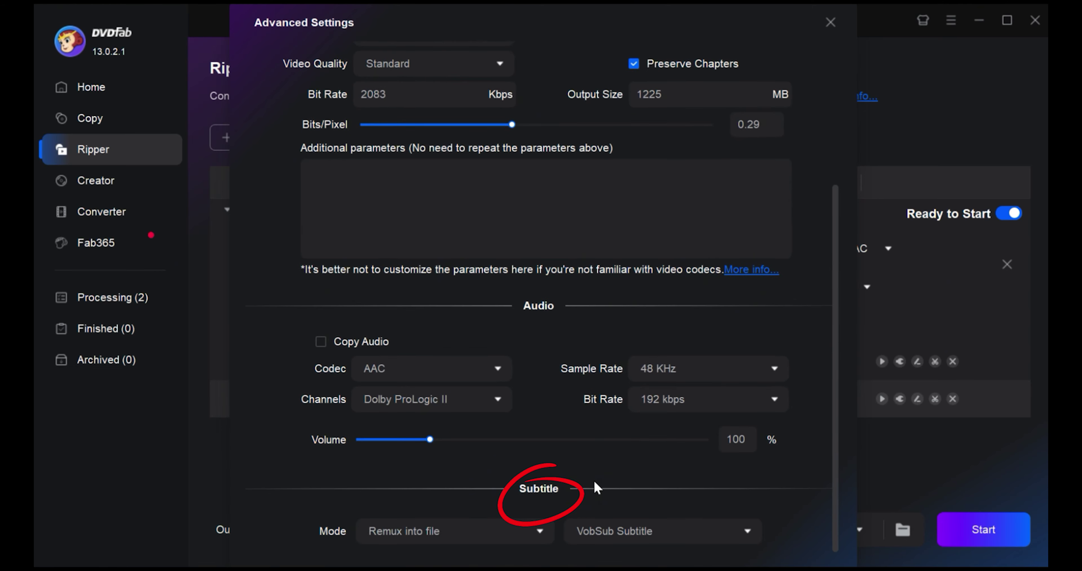
{"action": "left_click", "coordinate": [831, 23]}
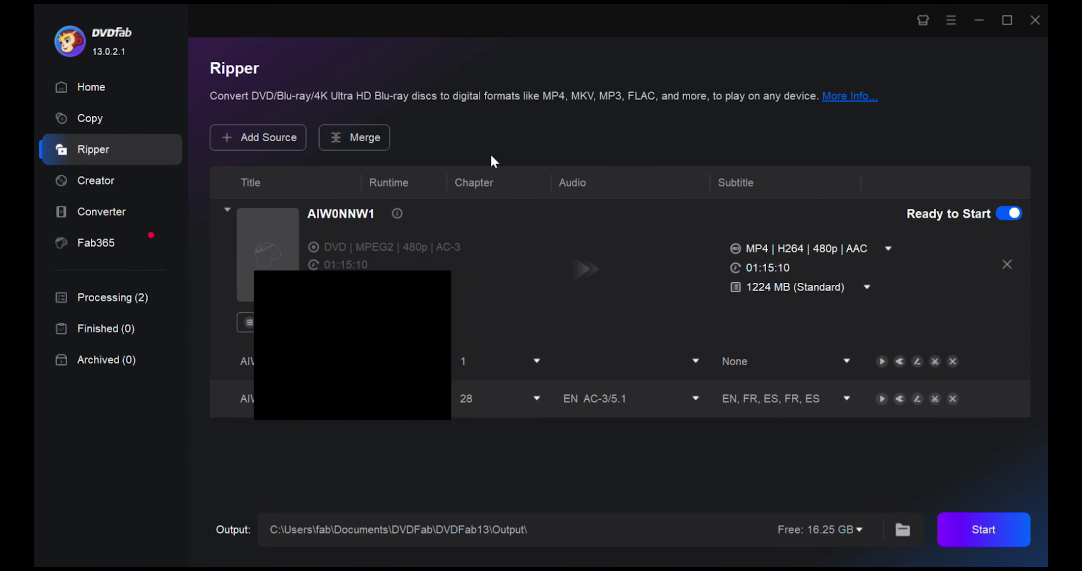
{"action": "left_click", "coordinate": [305, 67]}
{"action": "left_click", "coordinate": [403, 67]}
{"action": "left_click", "coordinate": [531, 66]}
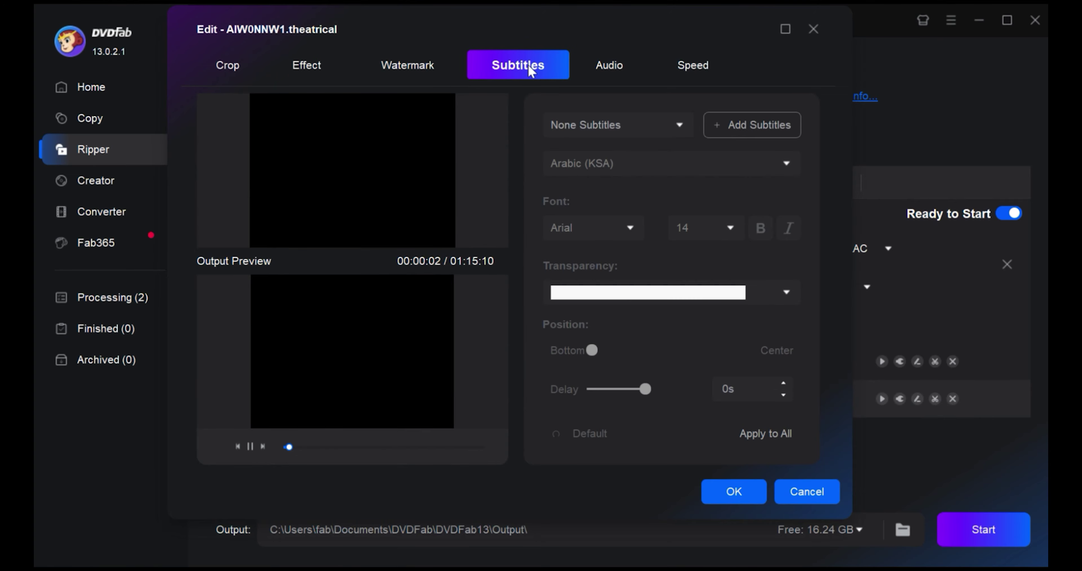
{"action": "left_click", "coordinate": [611, 66]}
{"action": "left_click", "coordinate": [705, 72]}
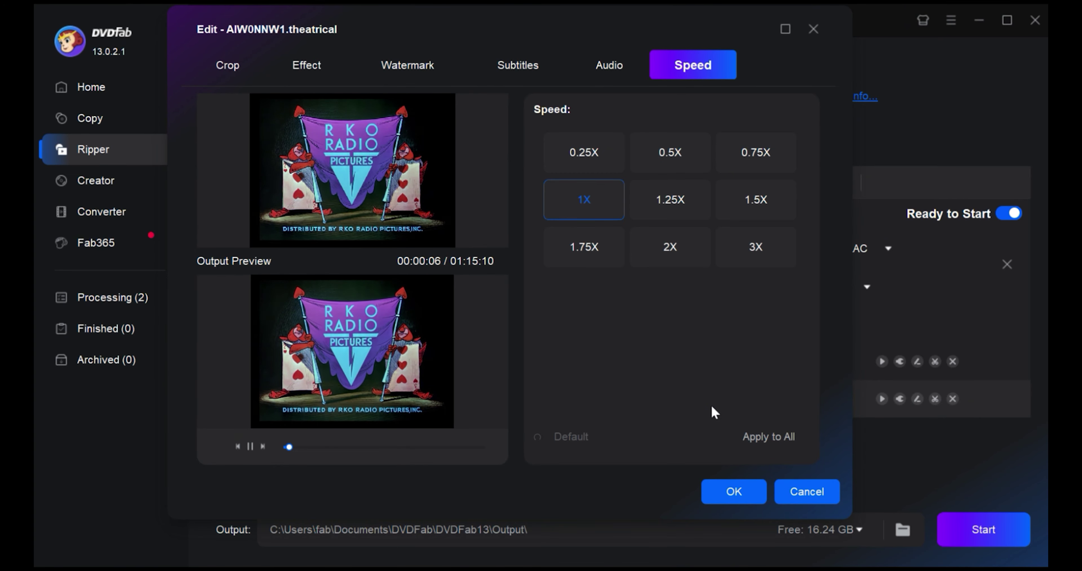
{"action": "left_click", "coordinate": [735, 493]}
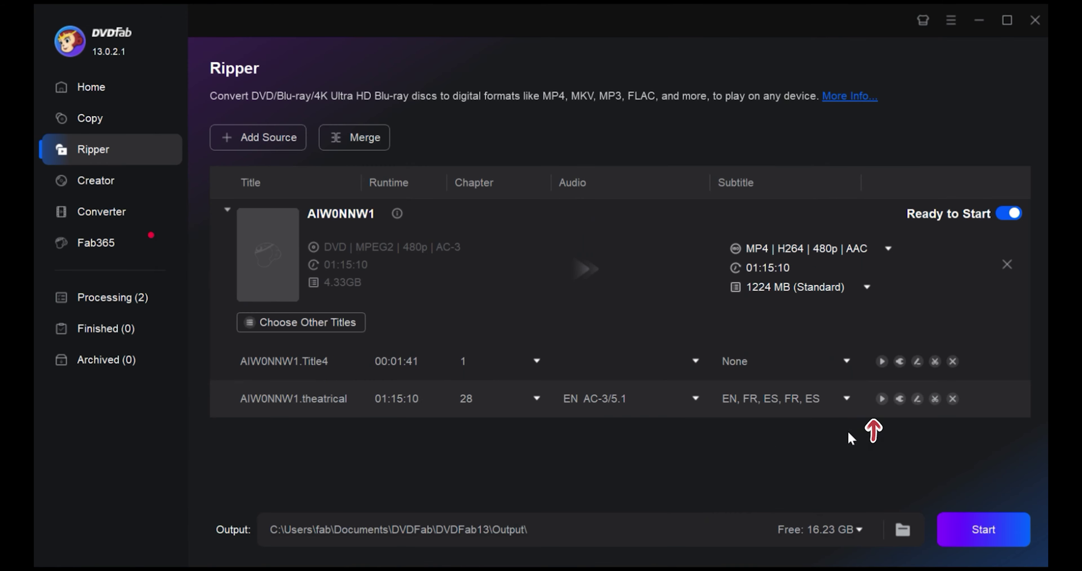
Step: Preview the theatrical title, then start ripping to MP4.Mobile and dismiss the mobile app notice
{"action": "left_click", "coordinate": [880, 399]}
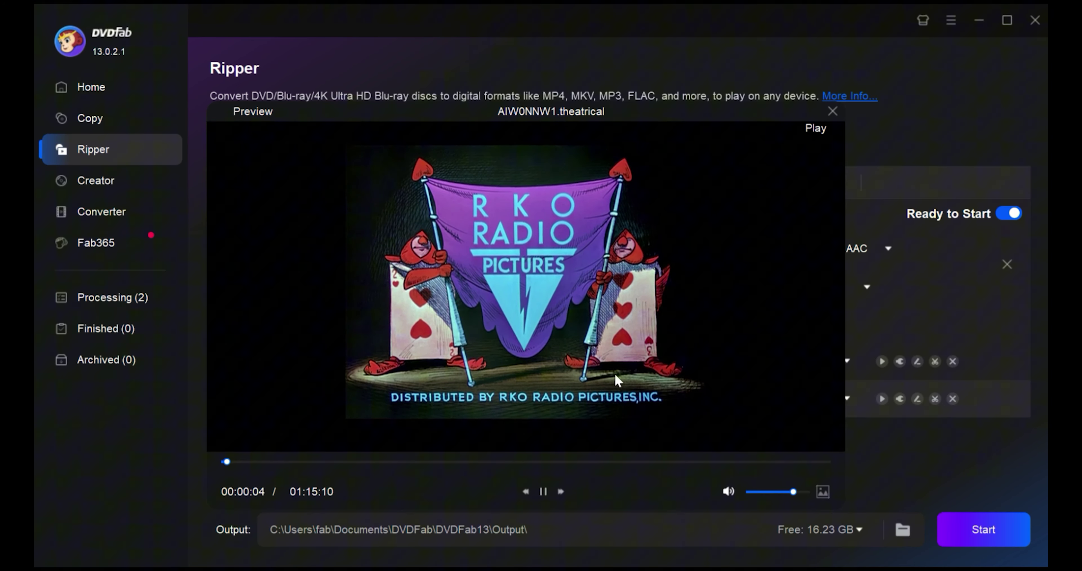
{"action": "left_click", "coordinate": [832, 112]}
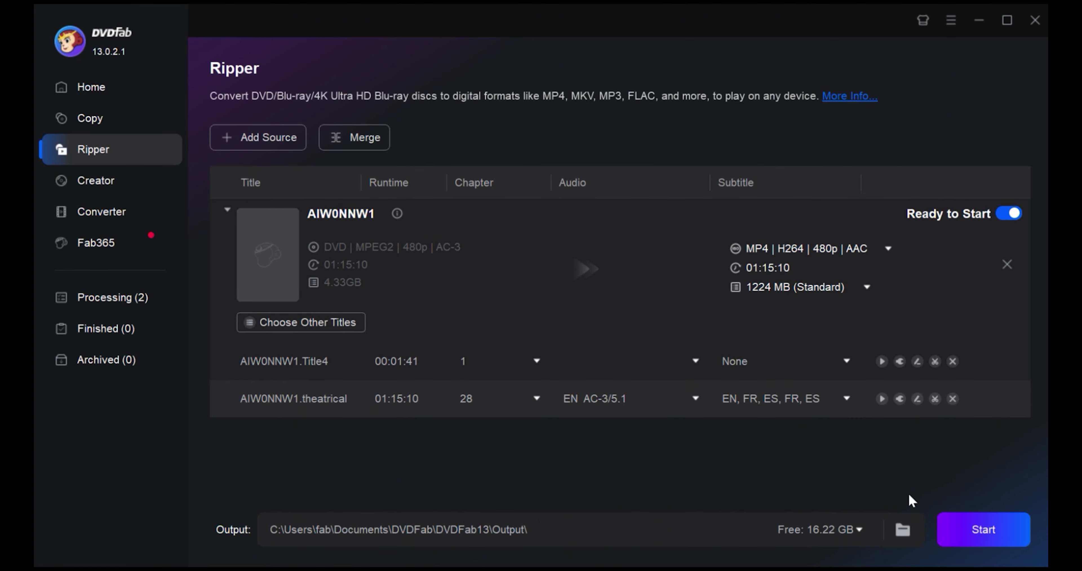
{"action": "left_click", "coordinate": [999, 530]}
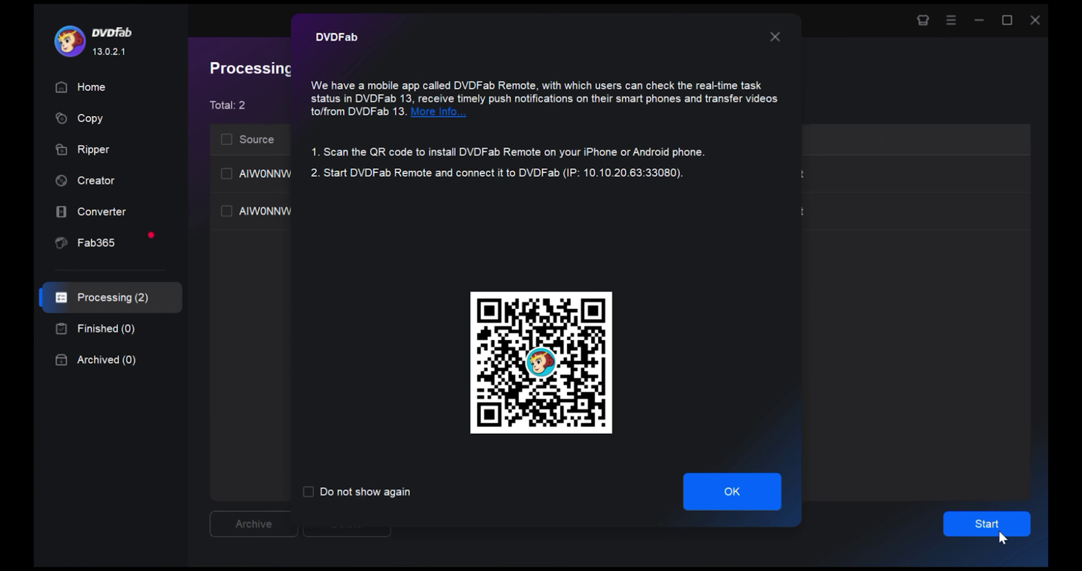
{"action": "left_click", "coordinate": [743, 493]}
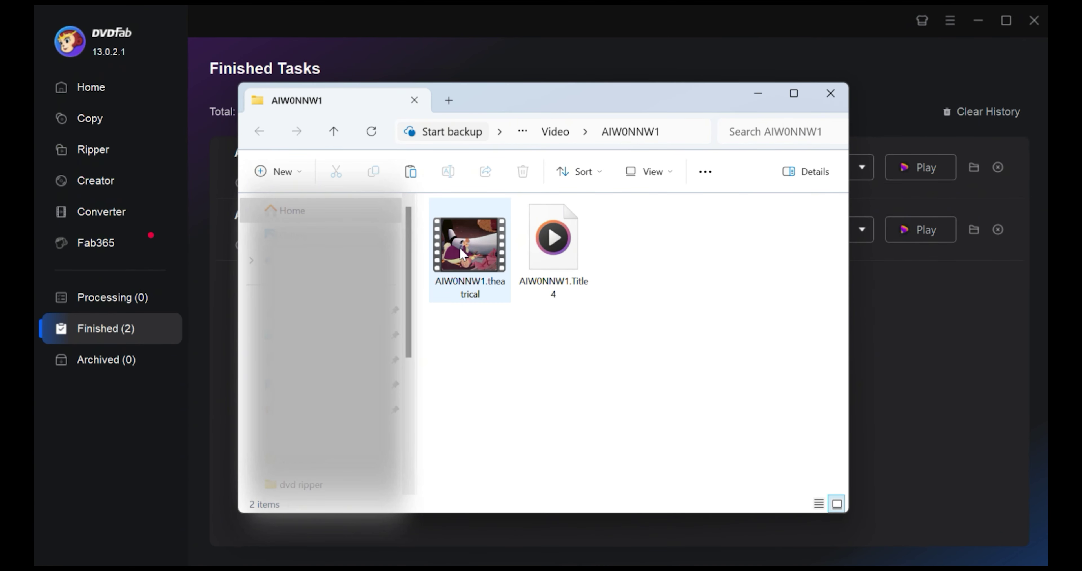
Step: Play the ripped 333 MB AIW0NNW1.theatrical video from the output folder
{"action": "double_click", "coordinate": [462, 252]}
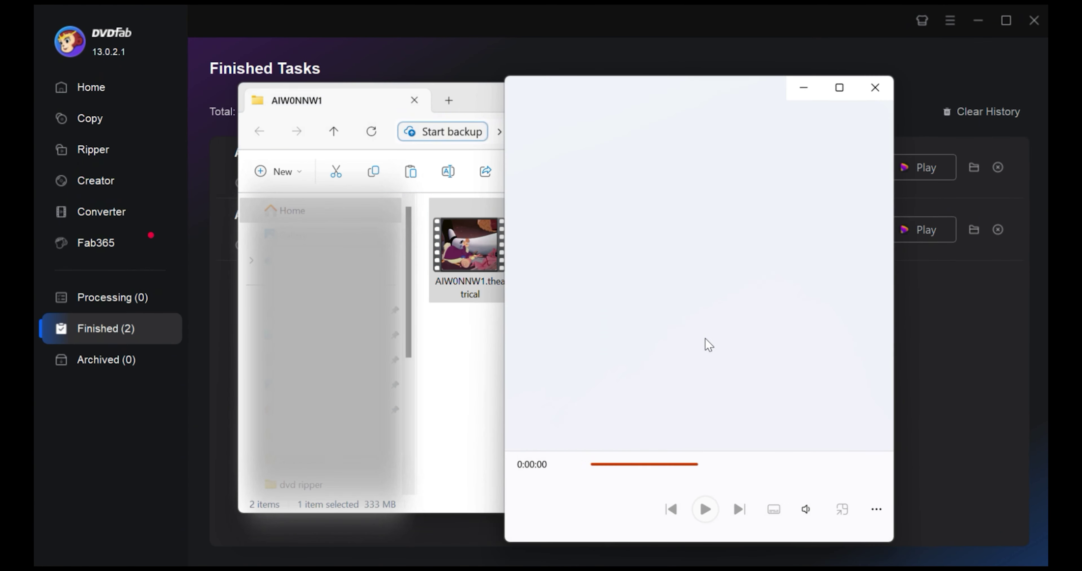